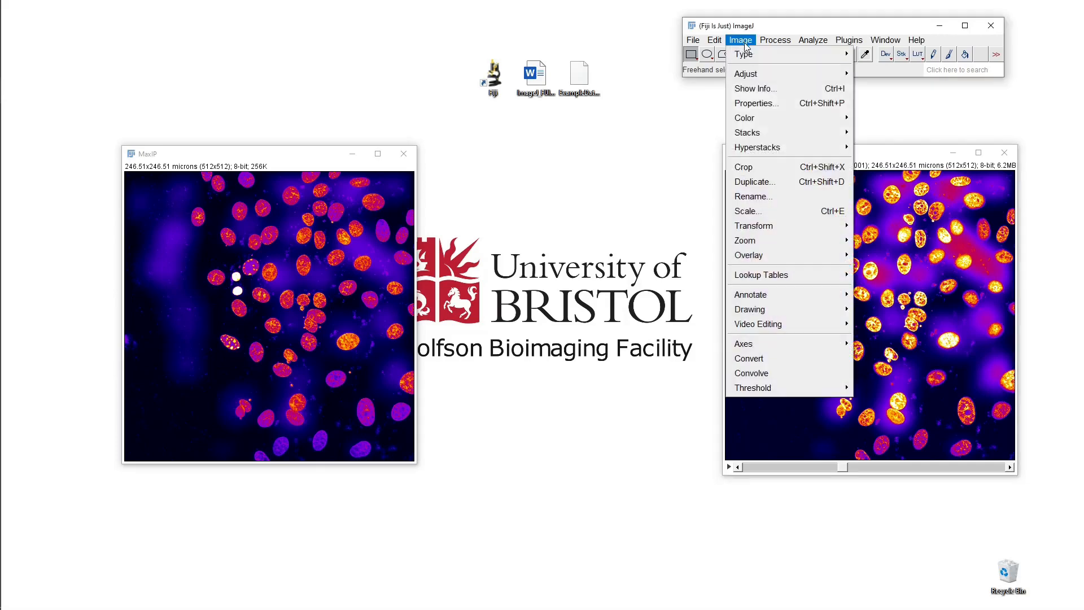
- Create a minimum intensity Z projection of the C1-ExampleData.lif stack and place it between the MaxIP and stack images
mouse_move(757, 132)
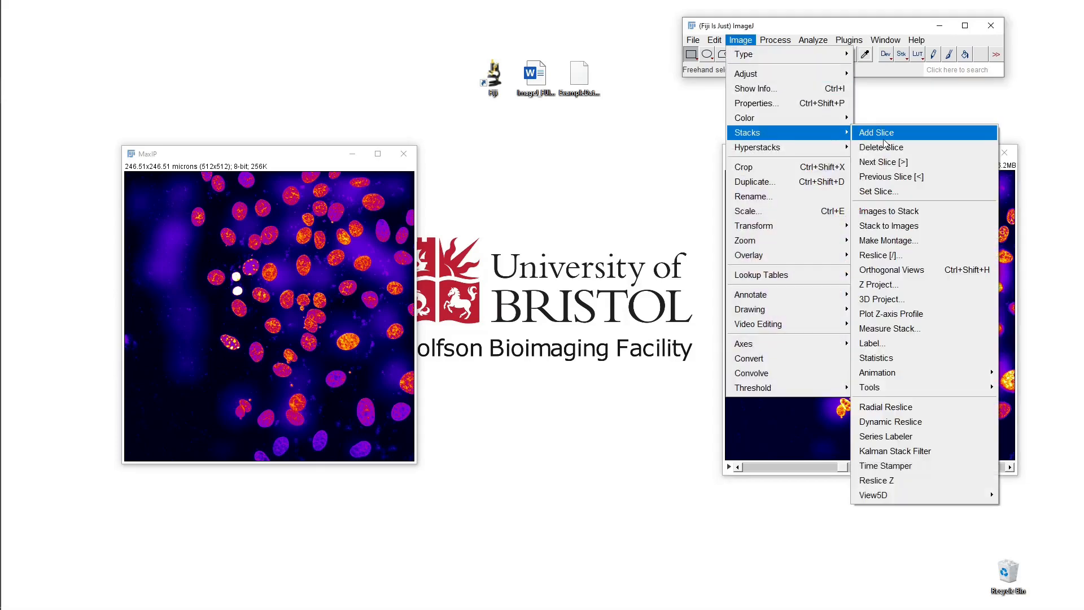
left_click(880, 285)
left_click(599, 192)
left_click(551, 220)
left_click(561, 214)
left_click_drag(584, 155, 549, 153)
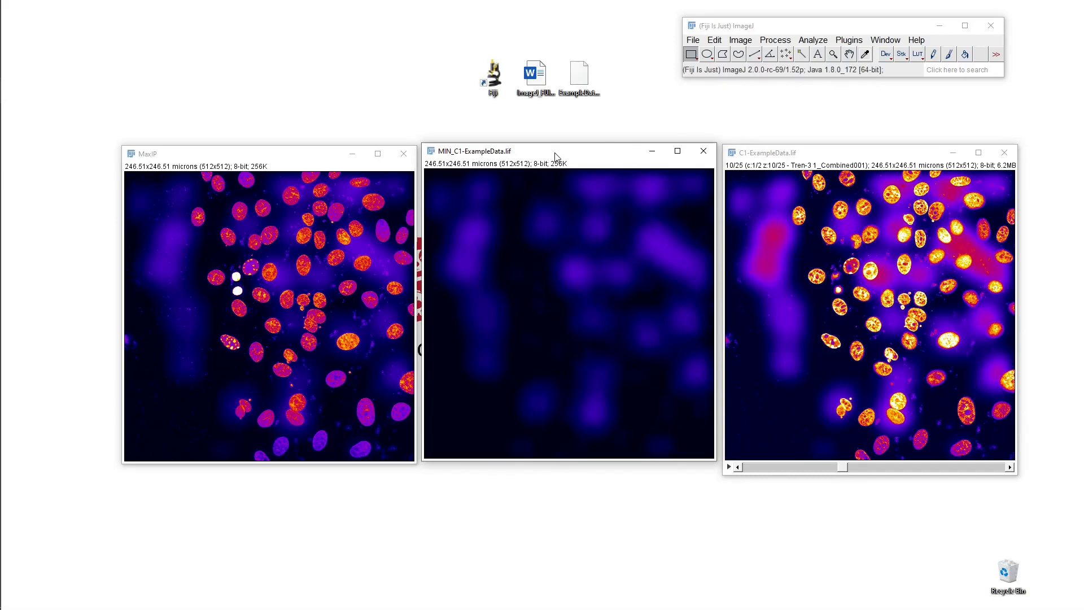
- Adjust the minimum projection's brightness and contrast to a display range of about 0 to 132
left_click(740, 39)
mouse_move(760, 74)
left_click(887, 74)
left_click(911, 325)
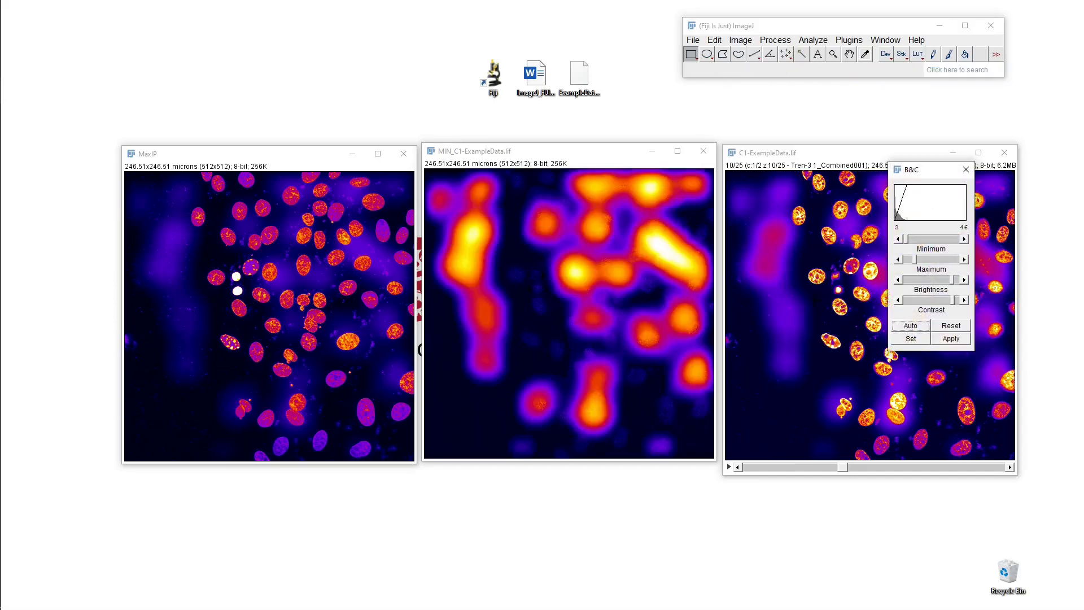
left_click(926, 260)
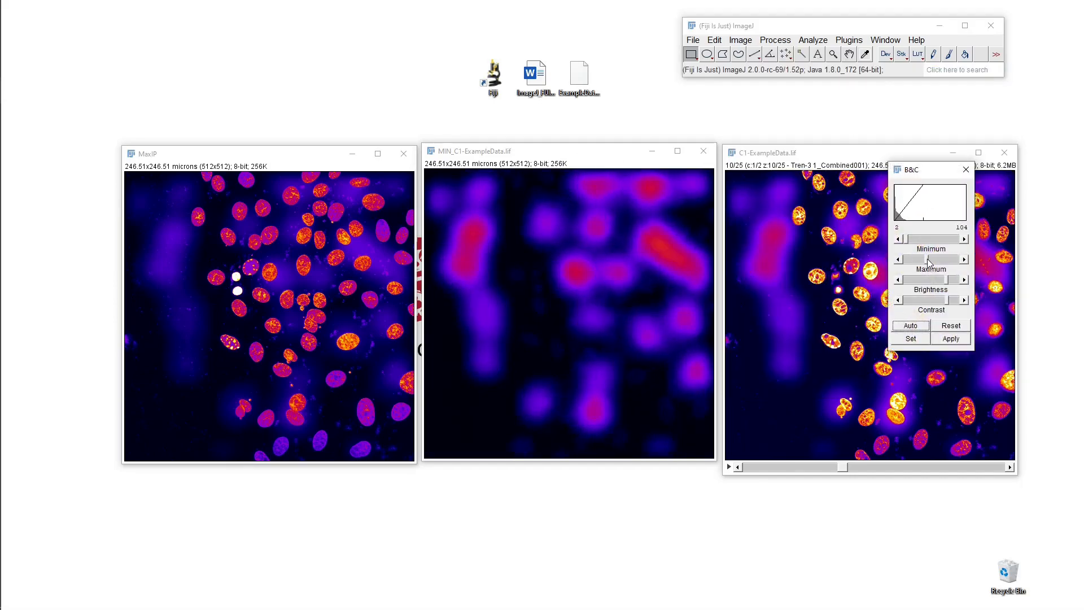
left_click_drag(929, 262, 897, 237)
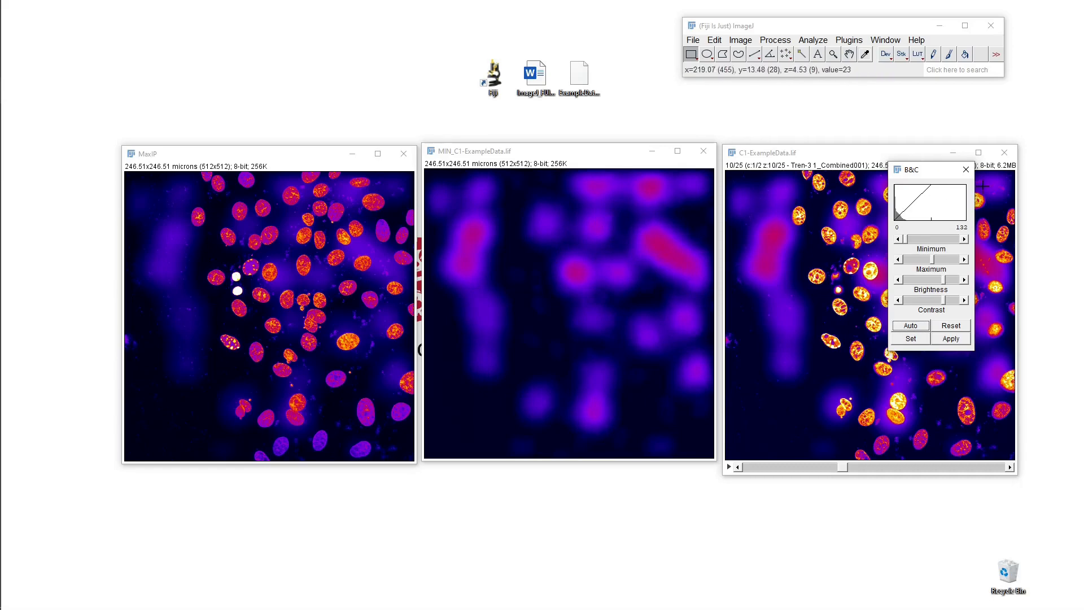
left_click(966, 170)
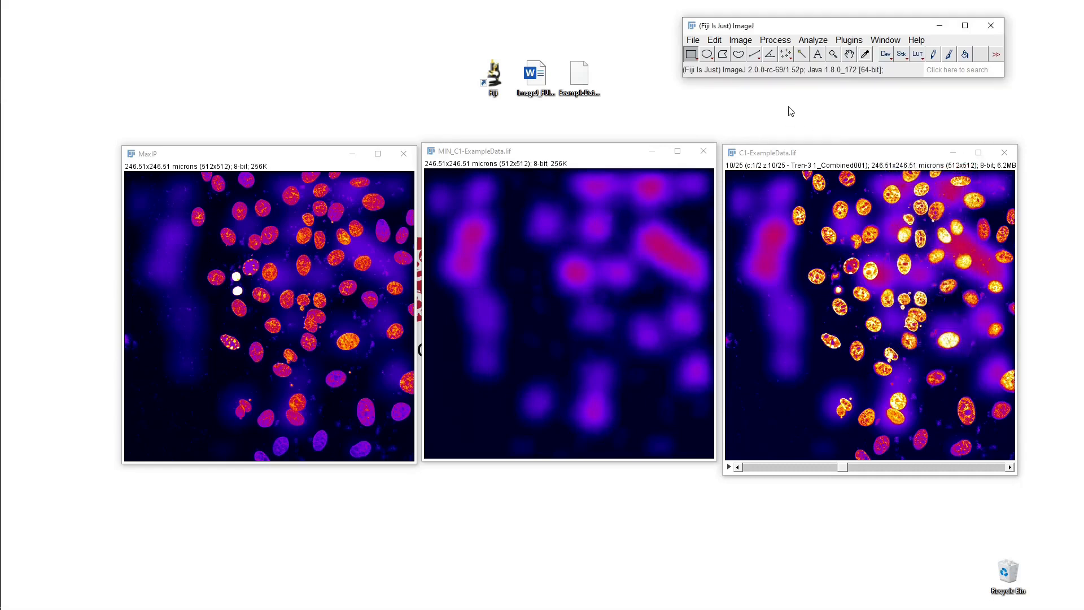
- Rename the minimum projection image as MinIP
left_click(626, 151)
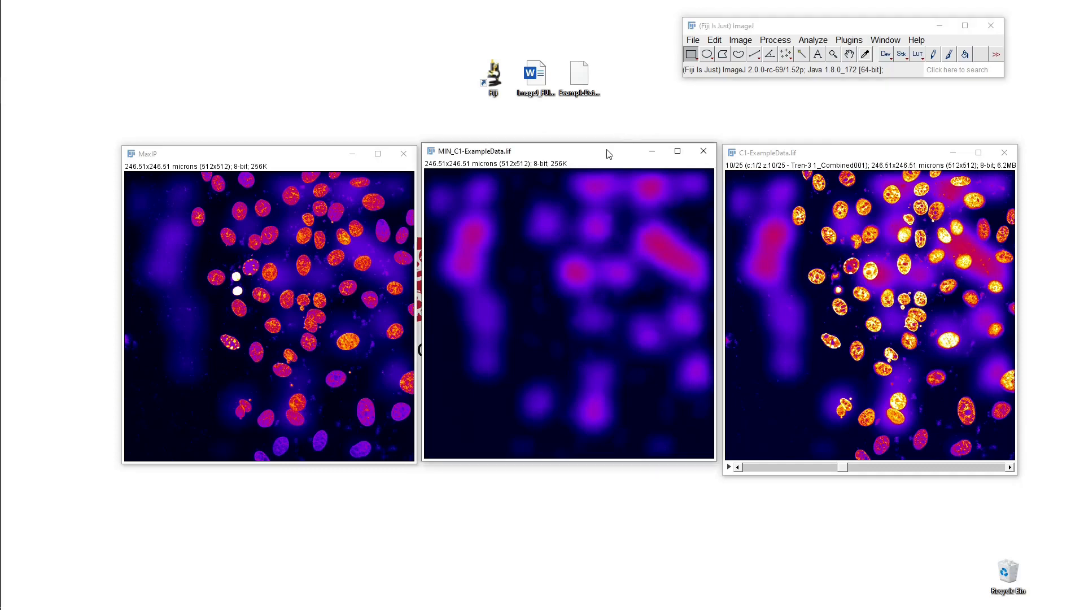
left_click(744, 44)
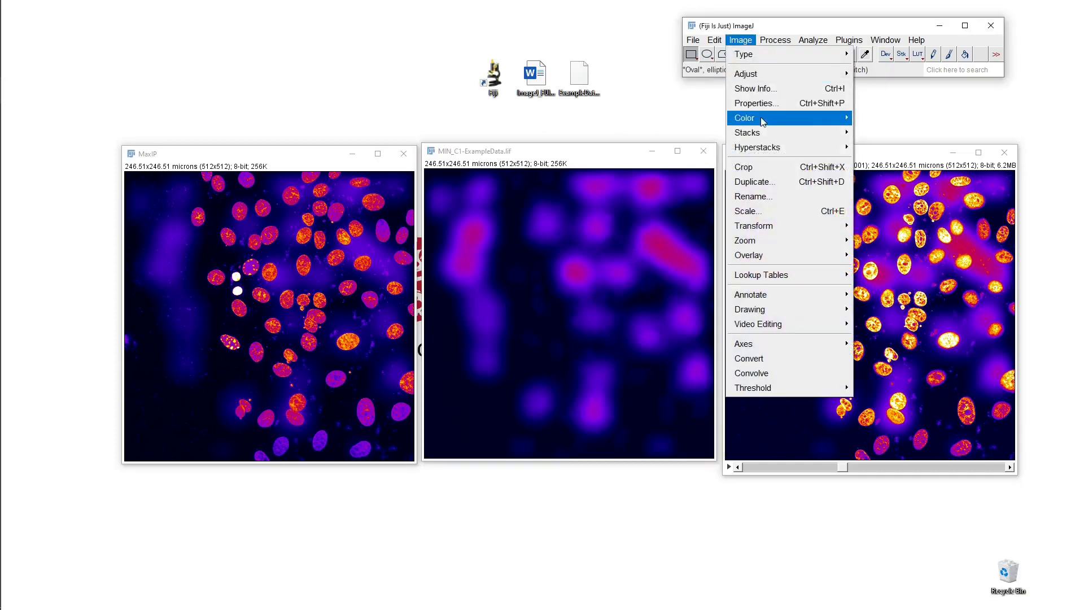
left_click(767, 196)
type("MinIP")
key("Return")
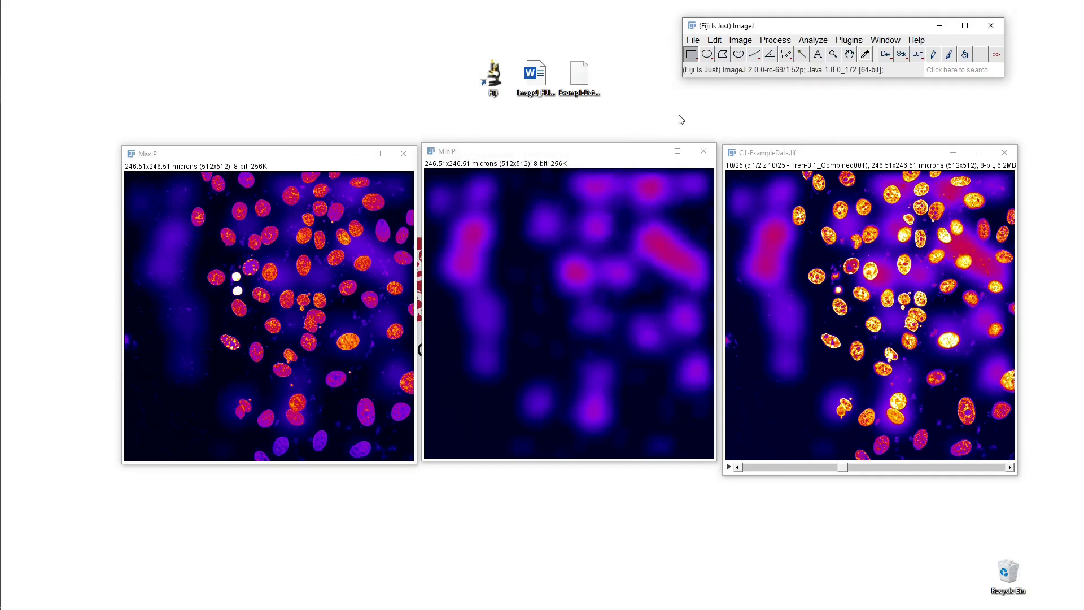
- Duplicate the MaxIP image with the title RollingBall and place the copy over the lower part of the original
left_click(296, 156)
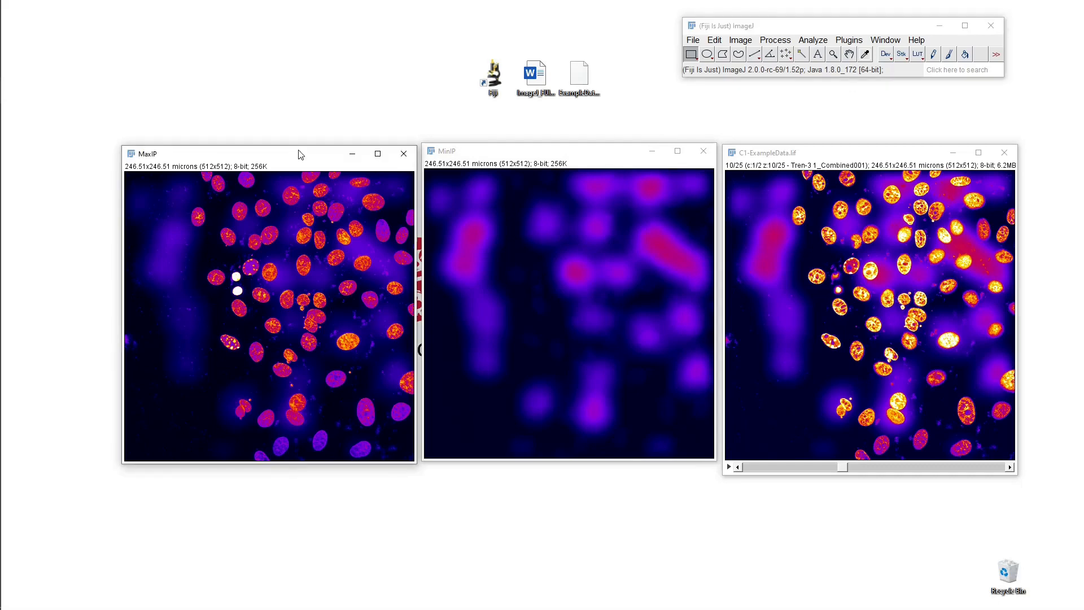
key("ctrl+shift+d")
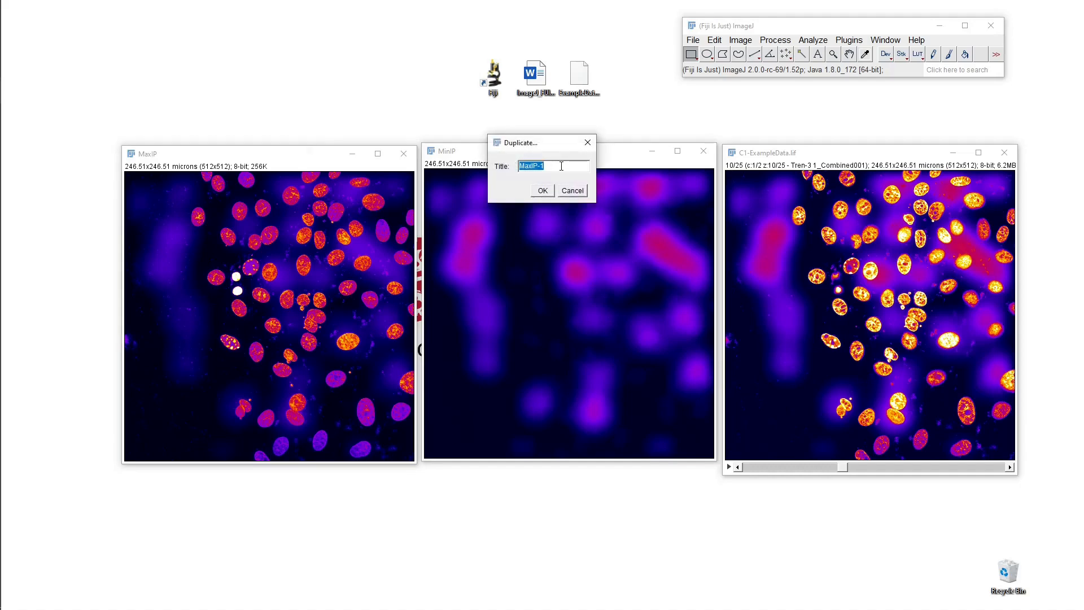
type("Ro")
type("llingNa")
type("Ba")
key("Return")
left_click_drag(629, 152, 257, 236)
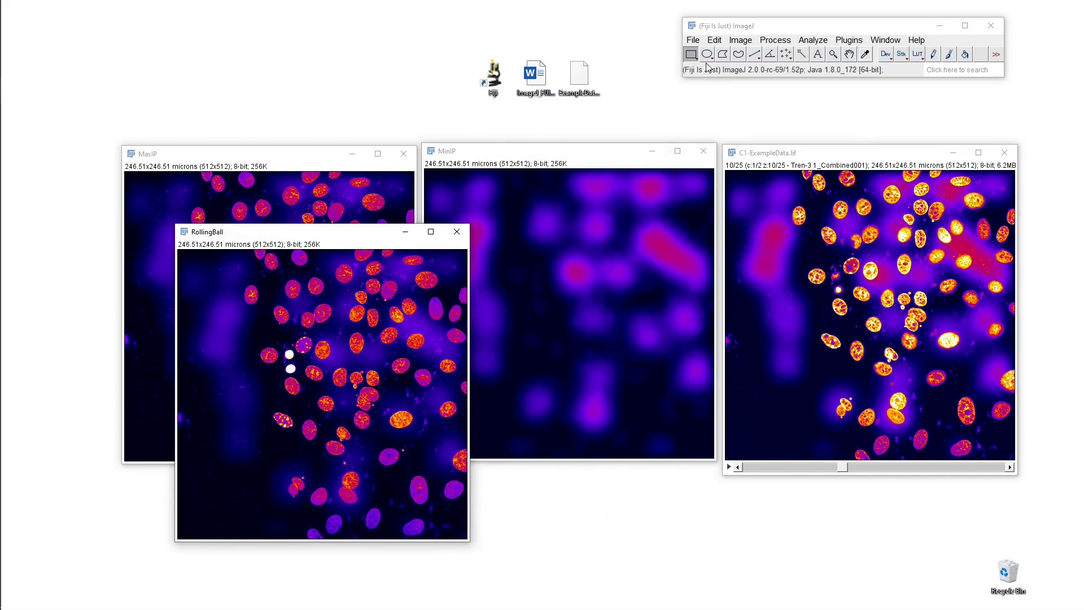
- Start Subtract Background on the RollingBall image with preview on, and reduce the rolling ball radius to 30 pixels
left_click(773, 41)
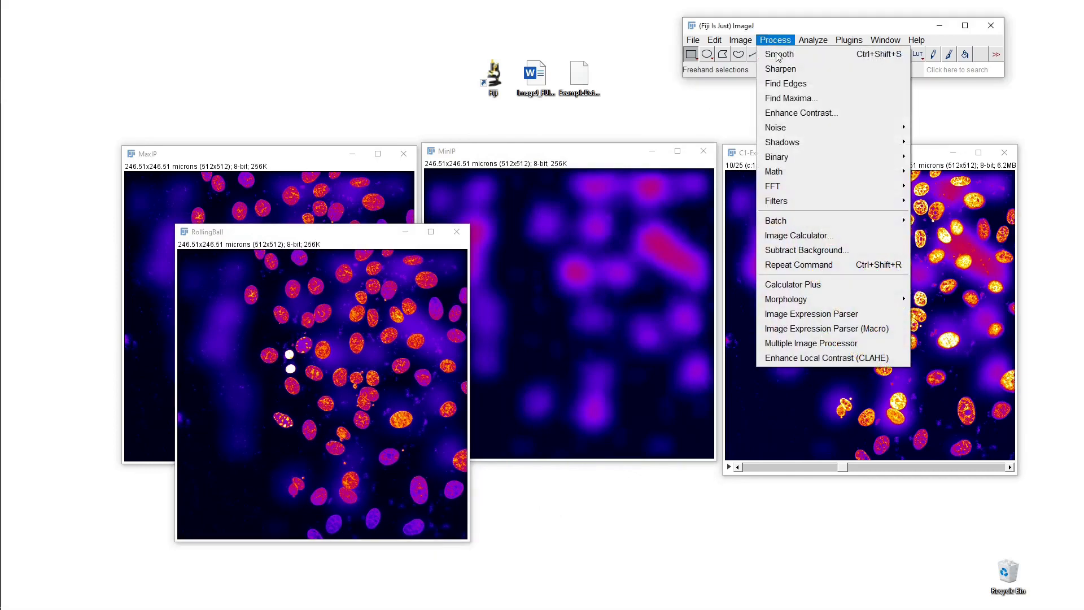
left_click(805, 250)
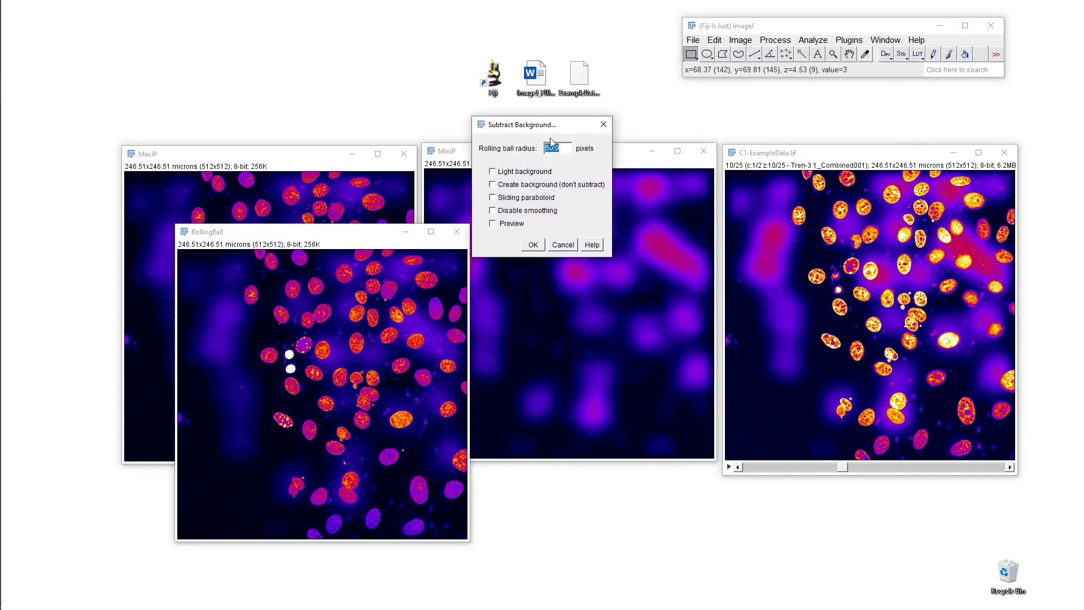
left_click(496, 226)
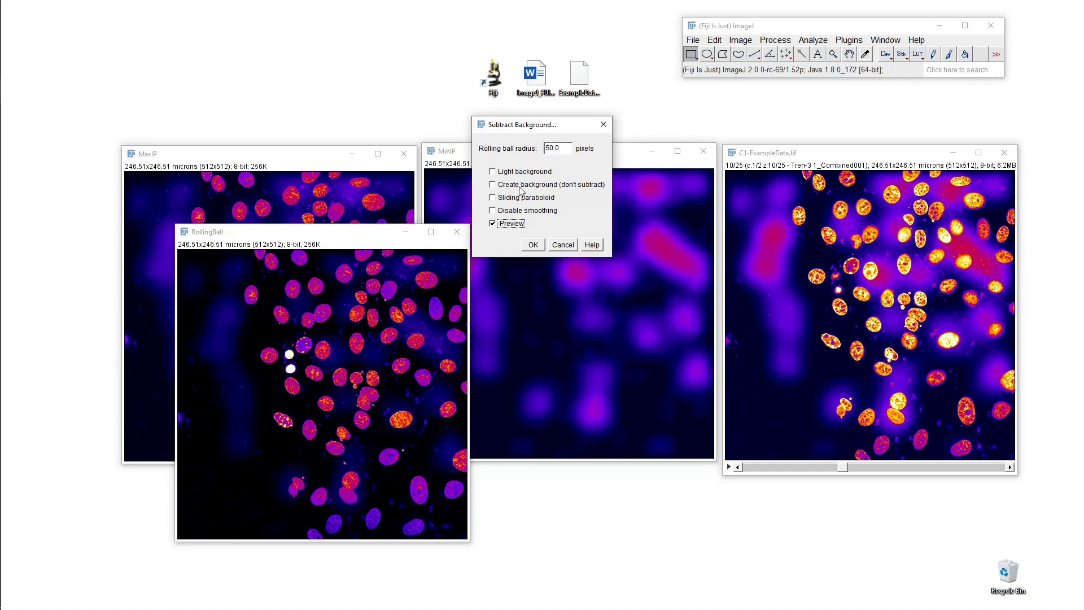
left_click_drag(563, 150, 548, 152)
type("4")
left_click_drag(552, 146, 545, 146)
type("3")
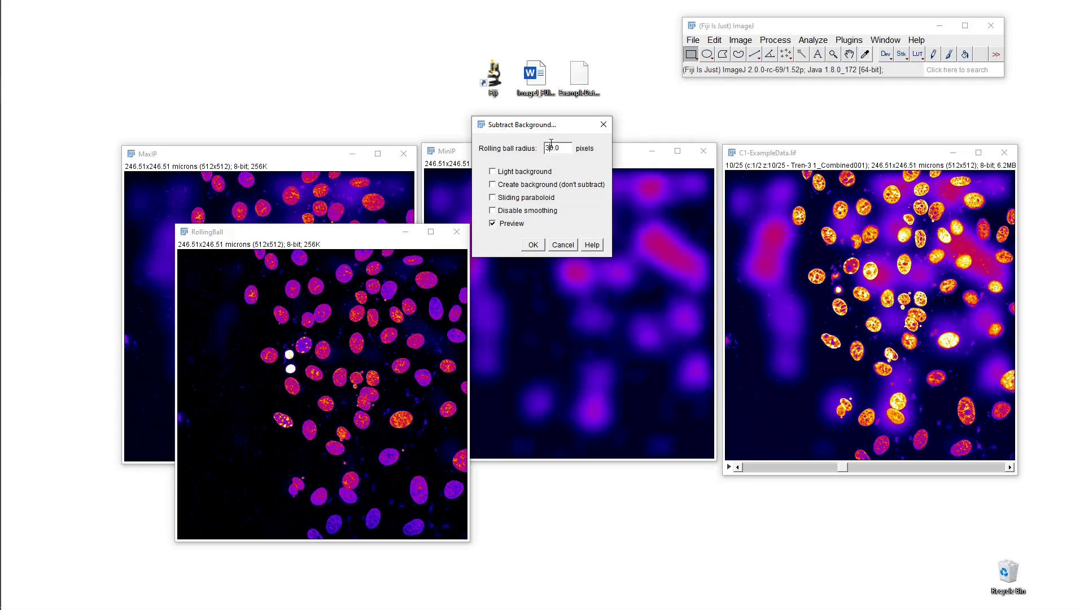
- Set the rolling ball radius to 20 pixels and compare the image with and without the preview
type("2")
left_click(501, 225)
left_click(501, 225)
left_click(502, 225)
left_click(502, 225)
left_click(501, 225)
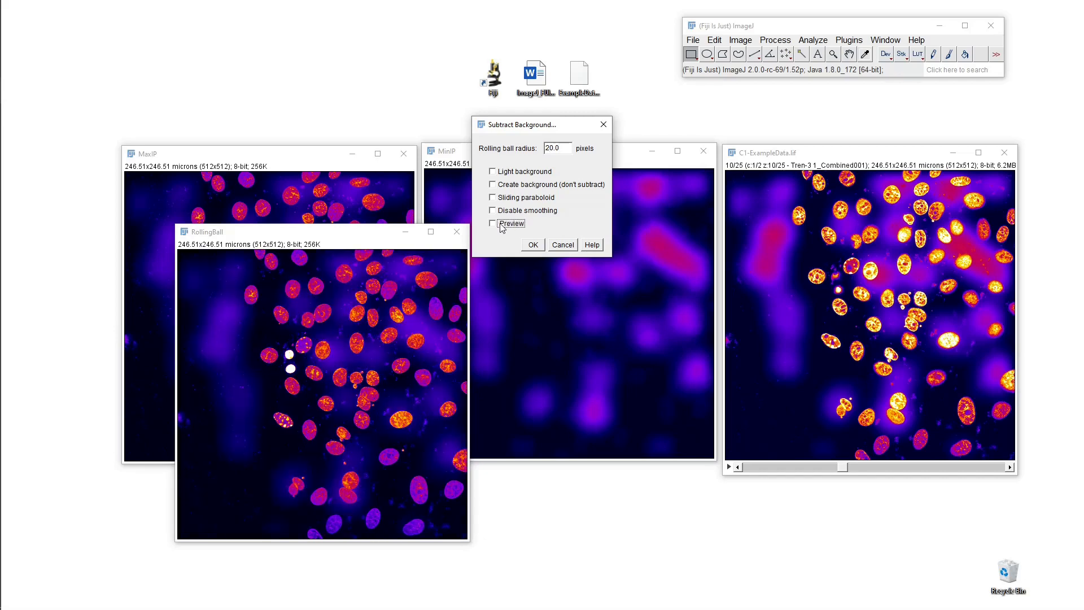
- Try smaller rolling ball radii of 5 and 10 pixels with the preview on
left_click(550, 146)
type("1")
type("5")
left_click(505, 225)
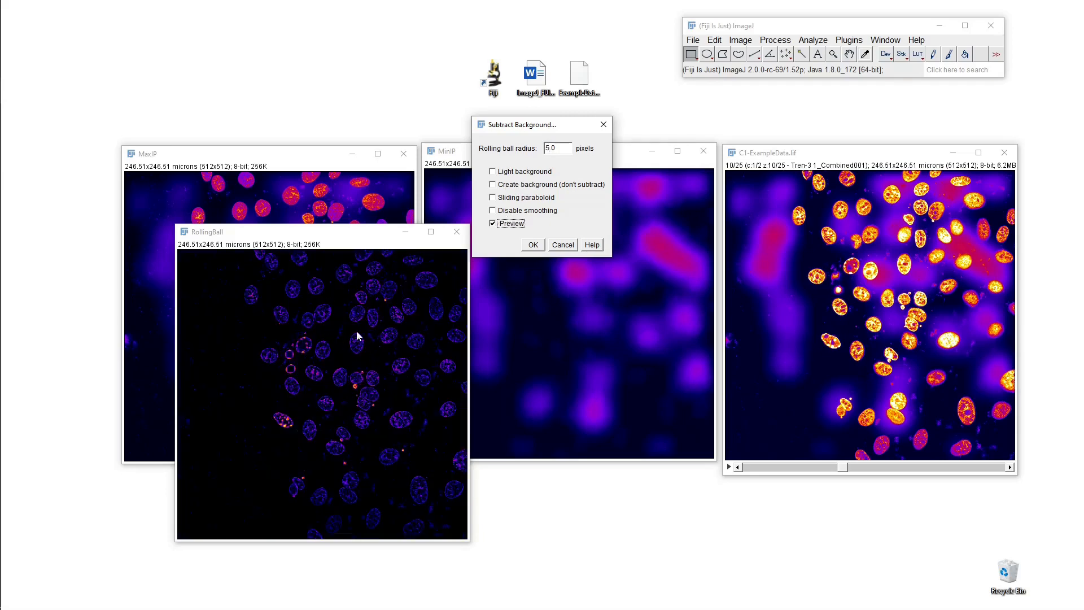
left_click(547, 149)
type("10")
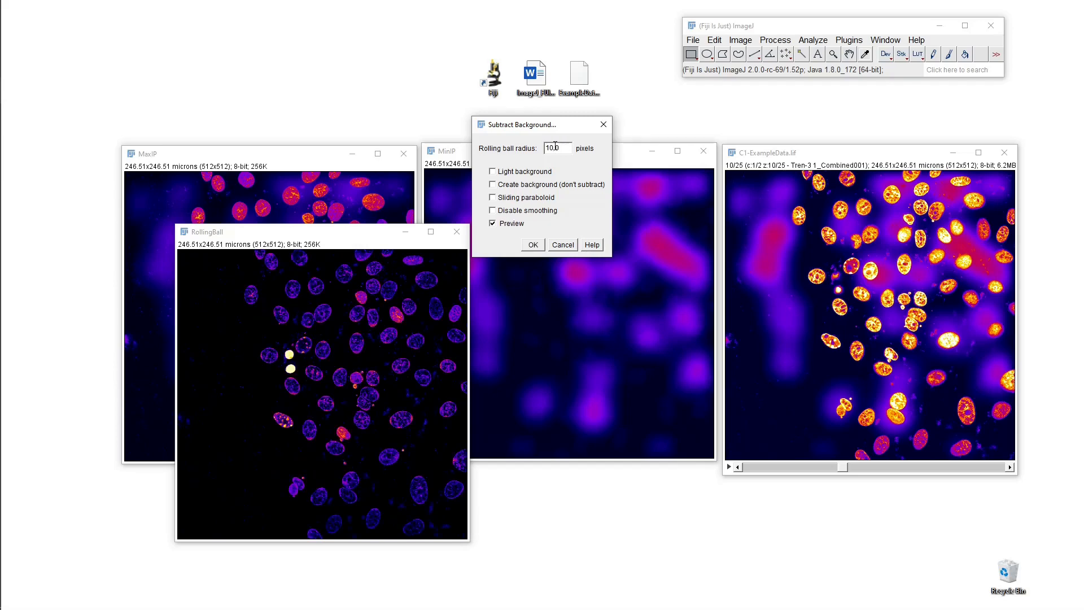
- Set the radius to 20 pixels, enable the sliding paraboloid, apply the background subtraction and move RollingBall below MaxIP
key("BackSpace")
type("2")
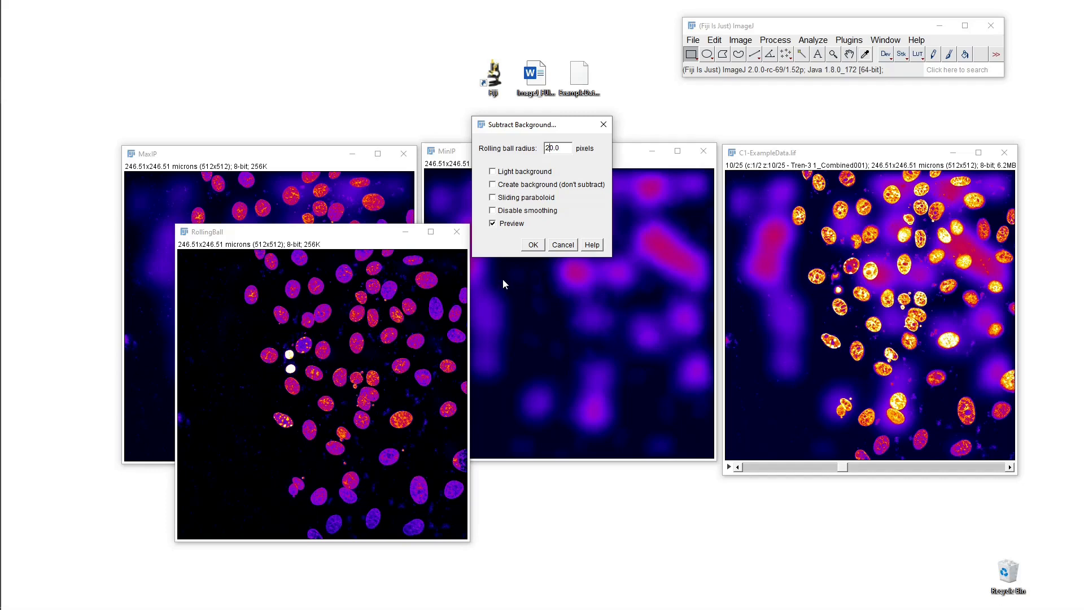
left_click(493, 198)
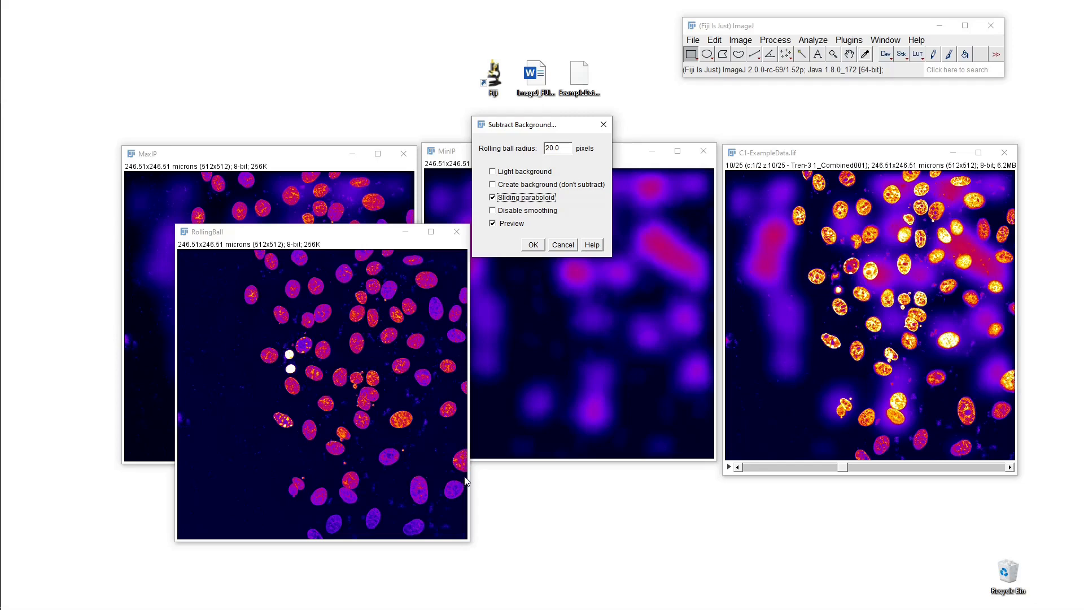
left_click(533, 245)
left_click_drag(294, 234, 323, 285)
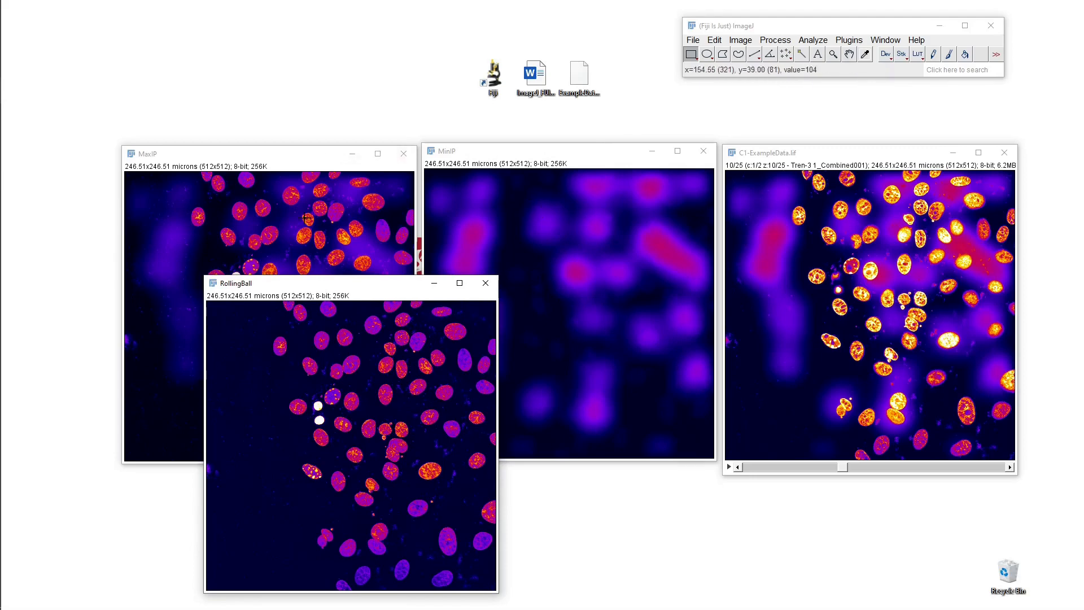
- Subtract MinIP from MaxIP with the Image Calculator, creating the result in a new window
left_click(267, 157)
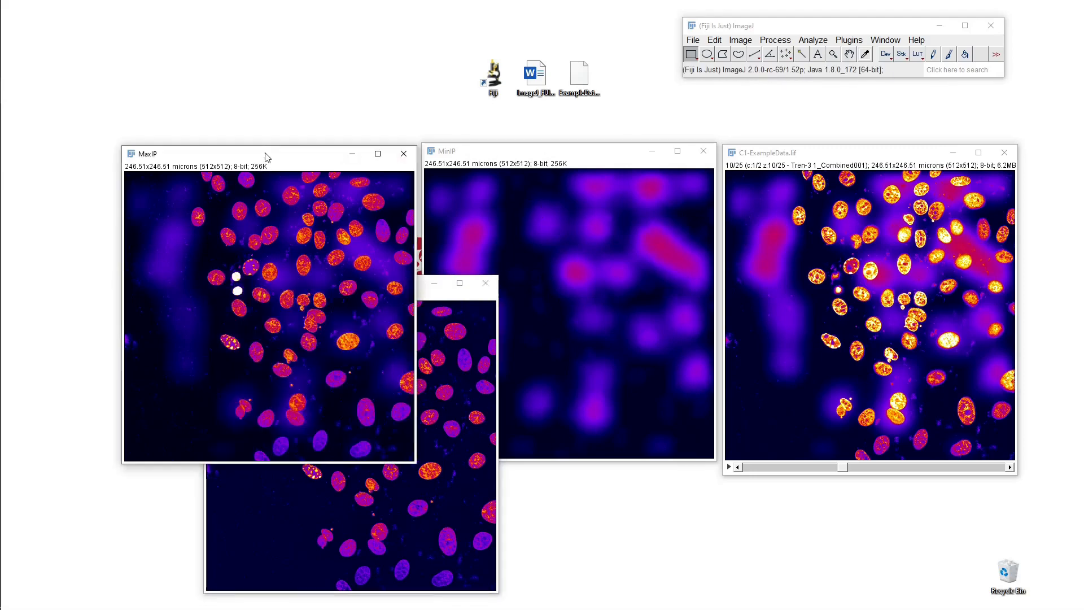
left_click(777, 42)
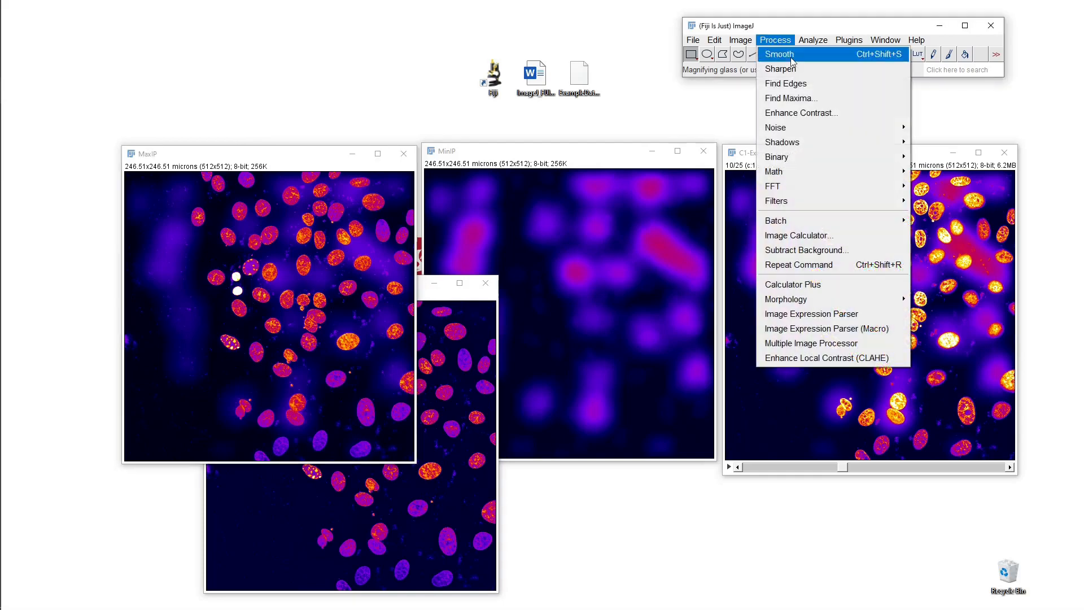
left_click(798, 235)
left_click(552, 151)
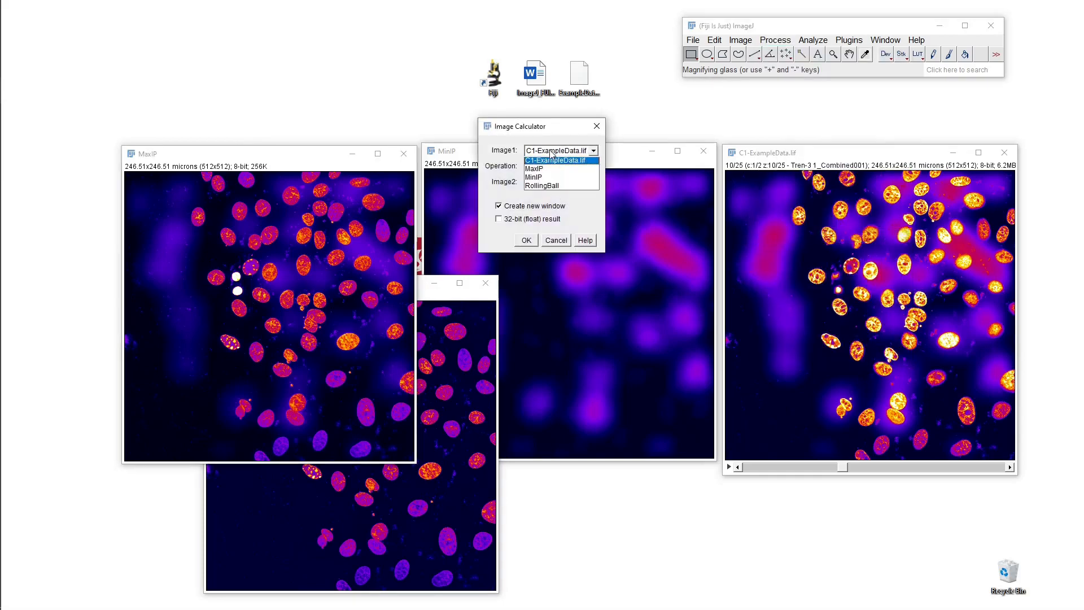
left_click(534, 162)
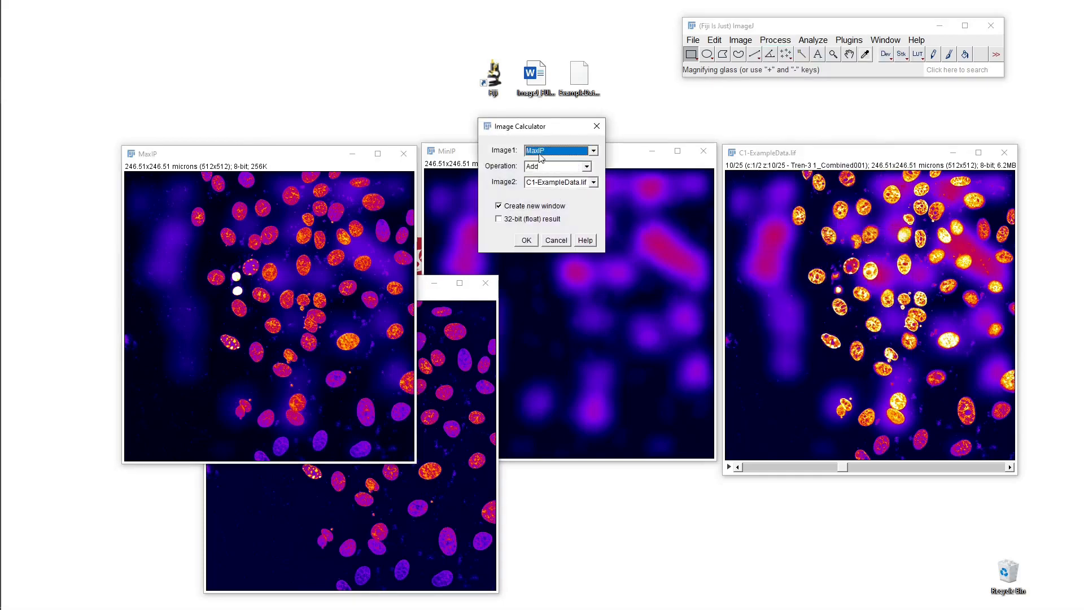
left_click(545, 166)
left_click(551, 186)
left_click(553, 188)
left_click(551, 213)
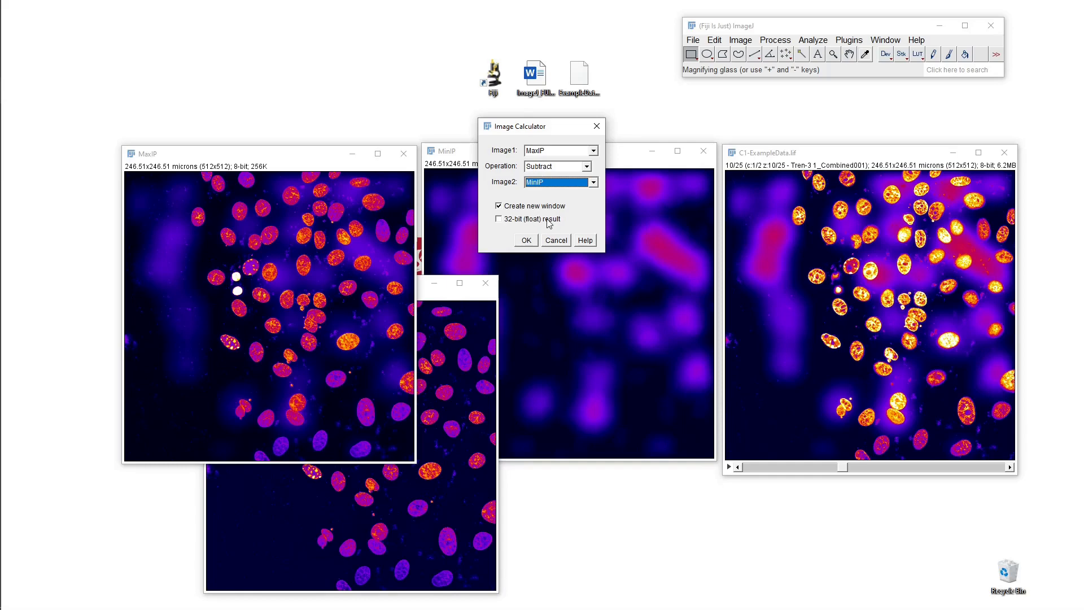
left_click(527, 242)
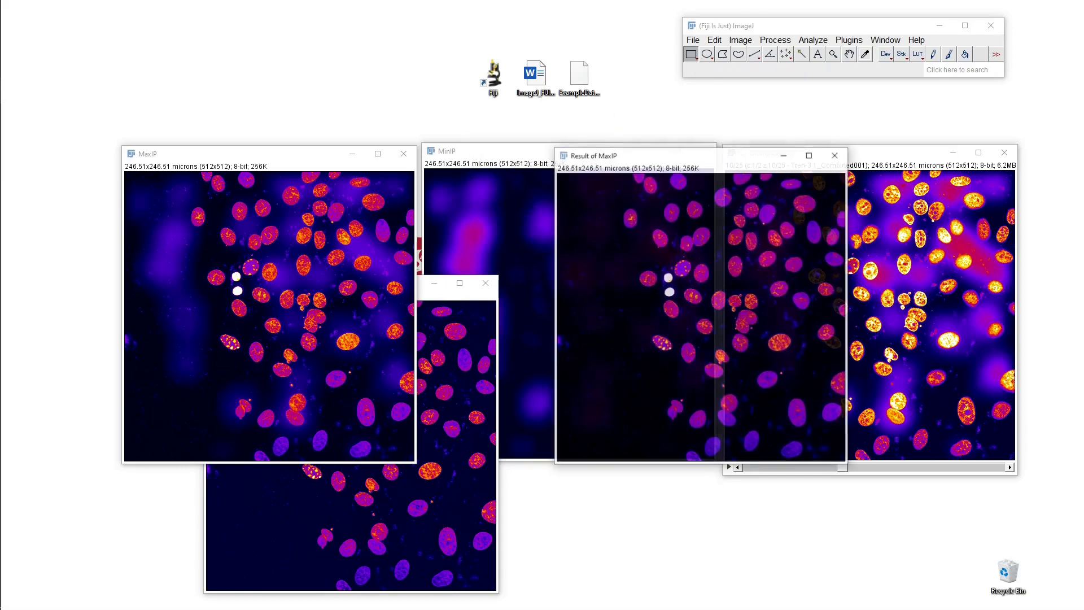
- Place the Image Calculator result beside the RollingBall image and bring both forward to compare their backgrounds
left_click_drag(696, 156, 649, 288)
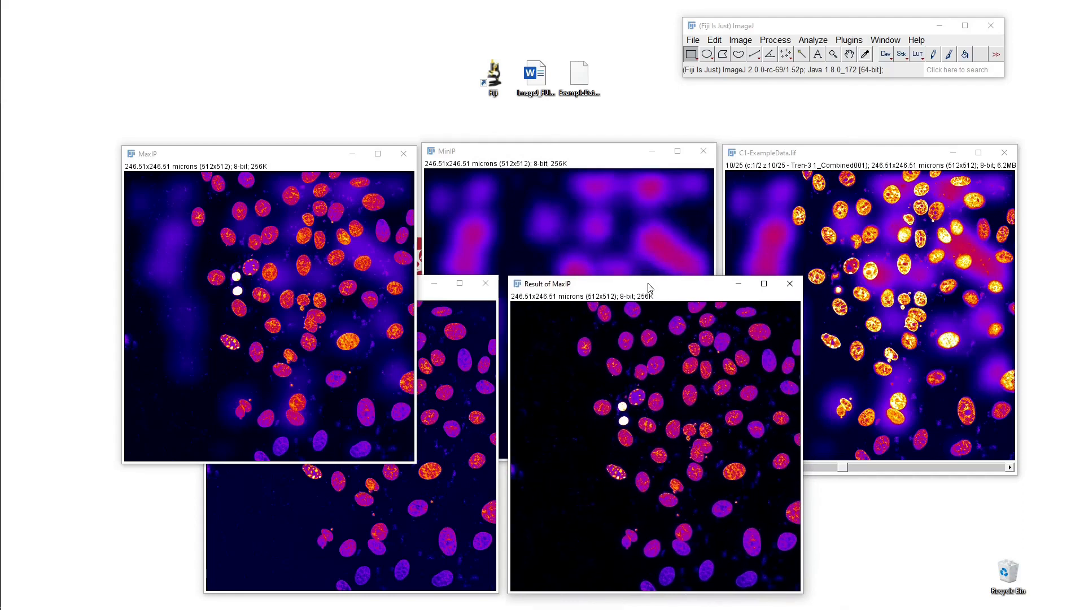
left_click(485, 345)
left_click(565, 334)
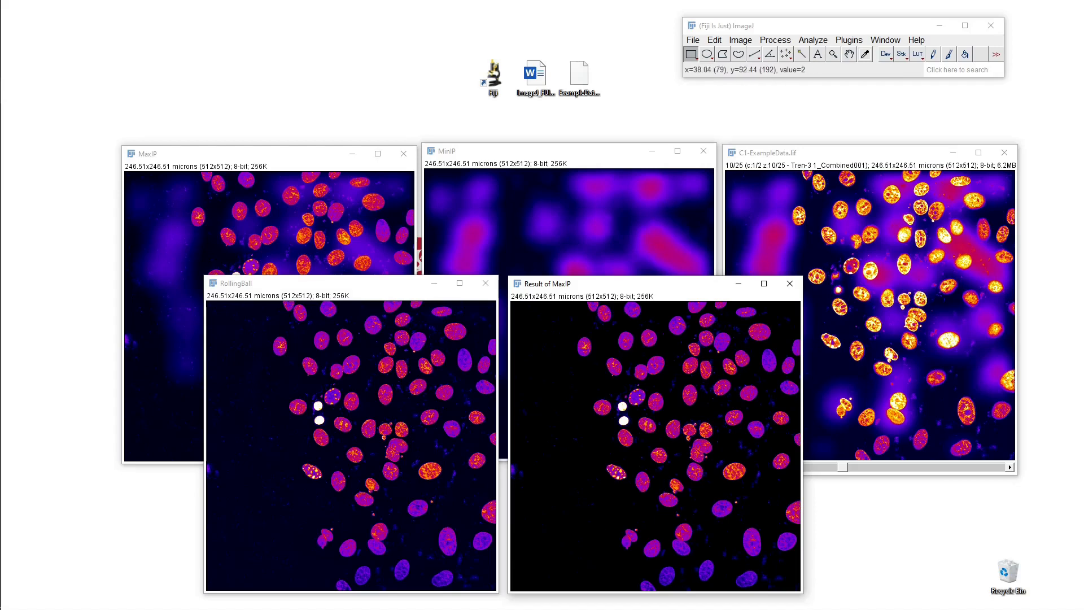
- Close the MinIP, MaxIP and RollingBall images, and move the Image Calculator result up beside the original stack
left_click(484, 273)
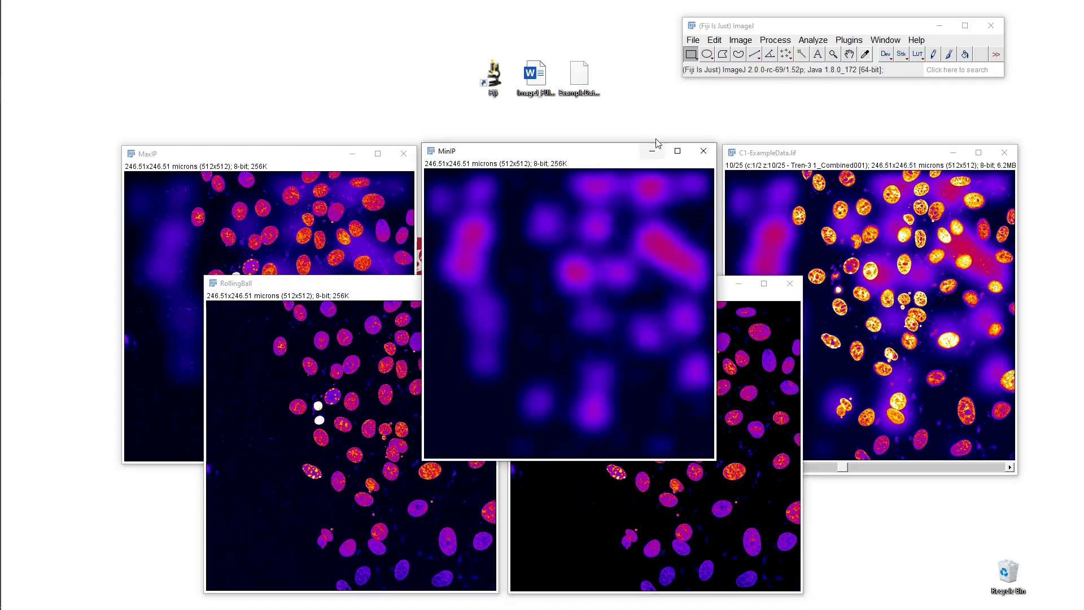
left_click(704, 151)
left_click(415, 157)
left_click(415, 157)
left_click(486, 283)
left_click(543, 191)
left_click_drag(638, 284, 350, 146)
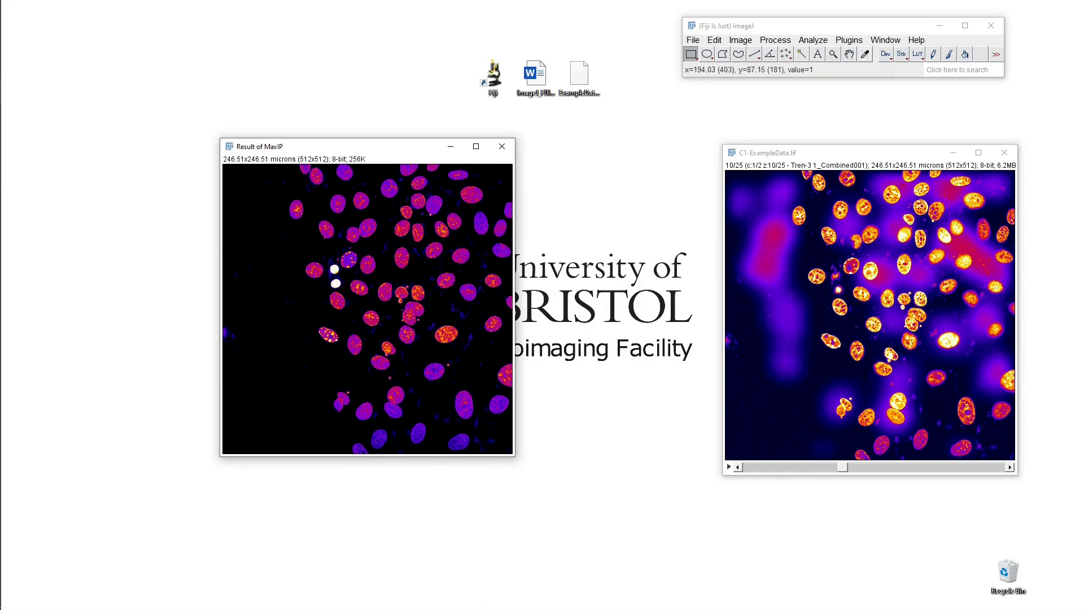